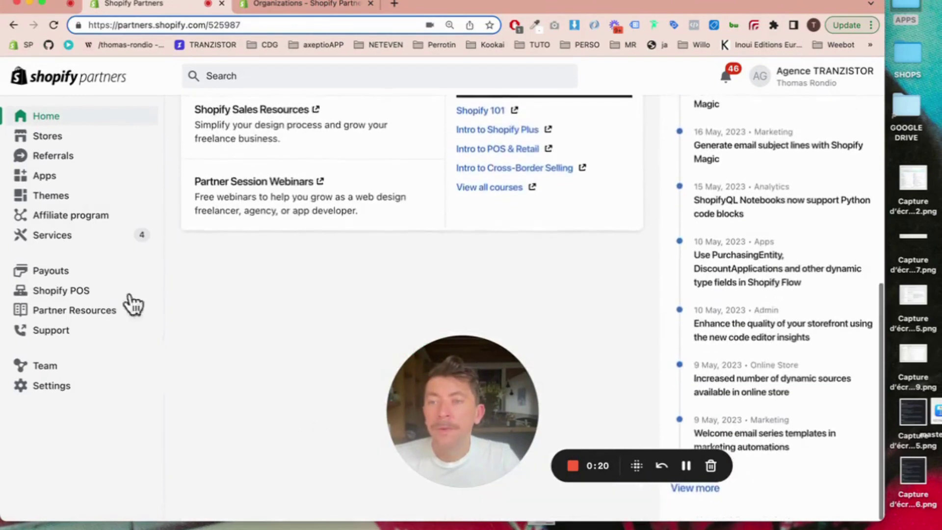
Step: Open the Tranzistor.tech : Agence Shopify store page from the Partners Stores list
{"action": "scroll", "coordinate": [110, 226], "scroll_direction": "up", "scroll_amount": 10}
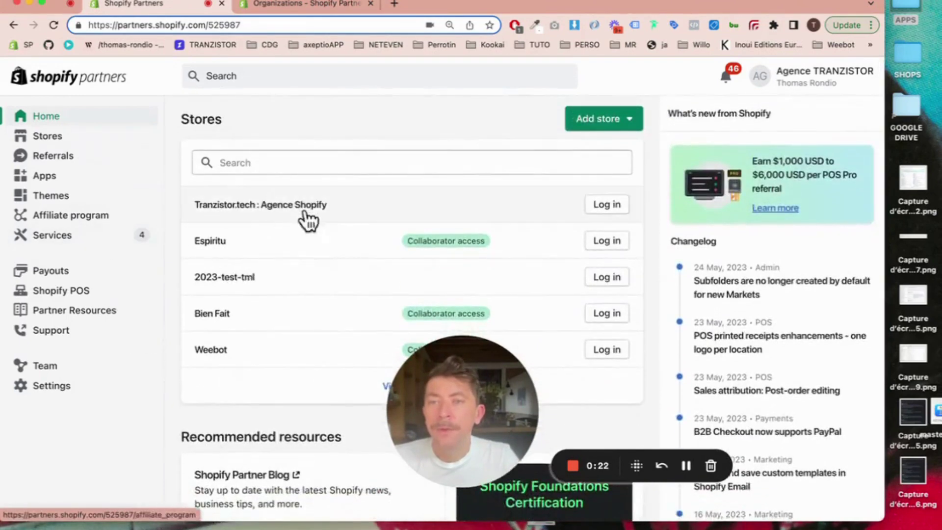
{"action": "left_click", "coordinate": [610, 207]}
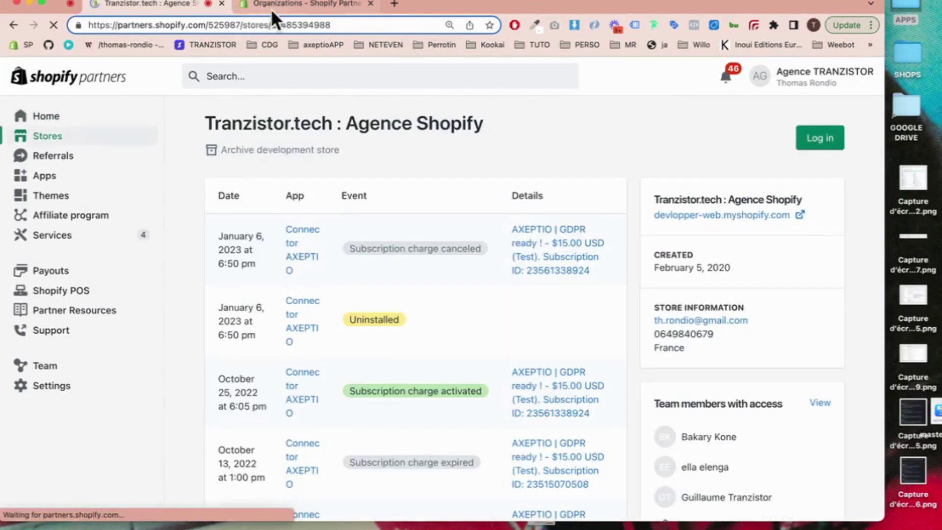
Step: Log in to the store's Shopify admin and maximize the browser window
{"action": "left_click", "coordinate": [816, 143]}
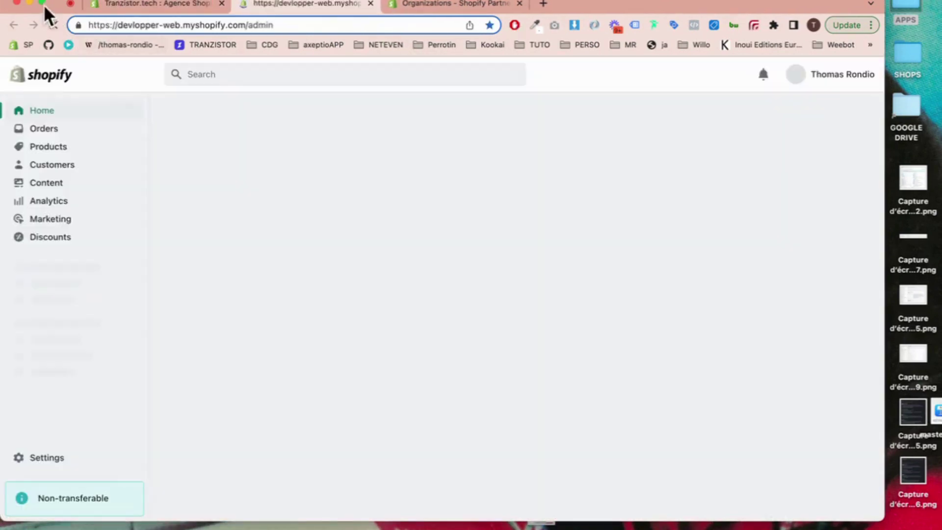
{"action": "left_click", "coordinate": [42, 2]}
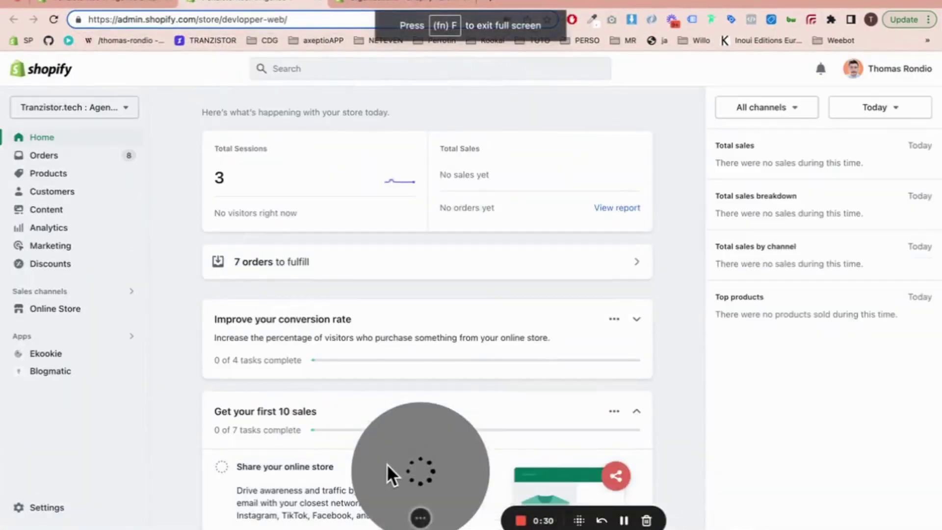
{"action": "left_click_drag", "start_coordinate": [386, 464], "coordinate": [599, 467]}
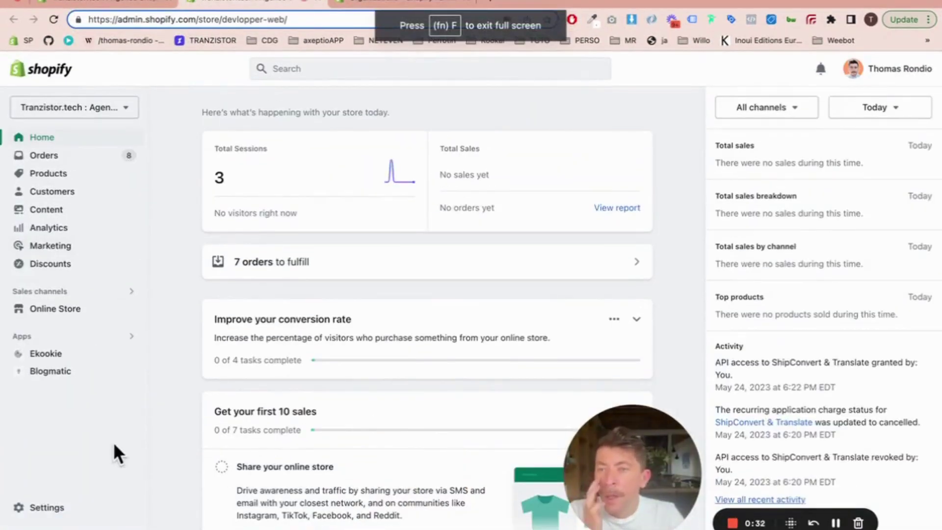
Step: Go to Settings > Shipping and delivery and scroll to the Pickup points section
{"action": "left_click", "coordinate": [46, 508]}
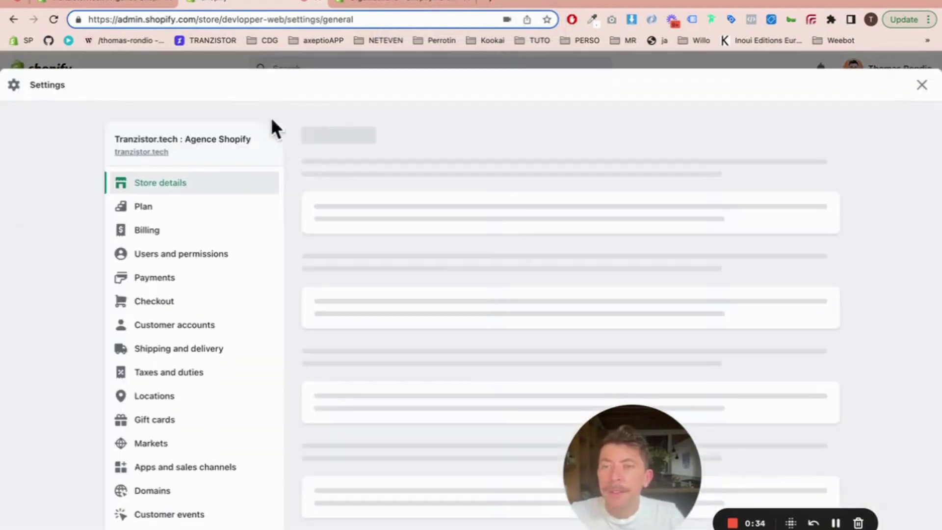
{"action": "scroll", "coordinate": [262, 205], "scroll_direction": "down", "scroll_amount": 5}
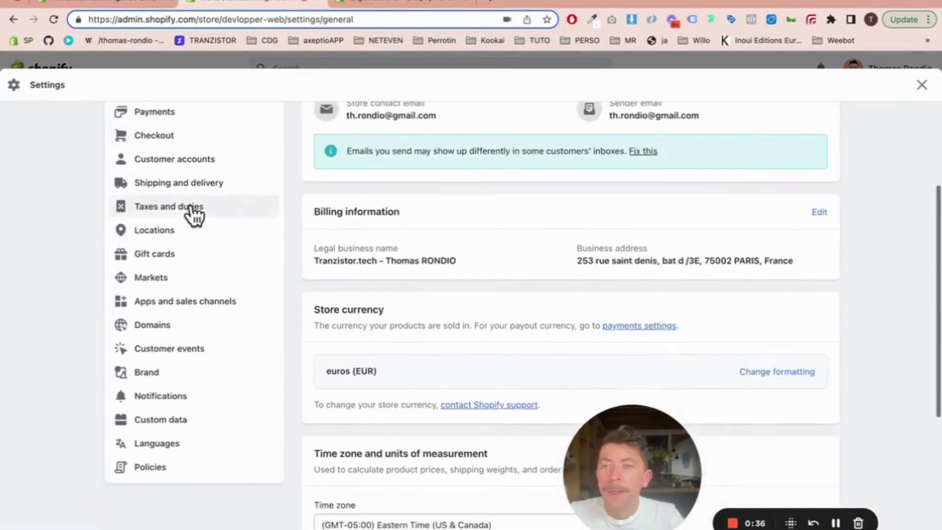
{"action": "left_click", "coordinate": [220, 182]}
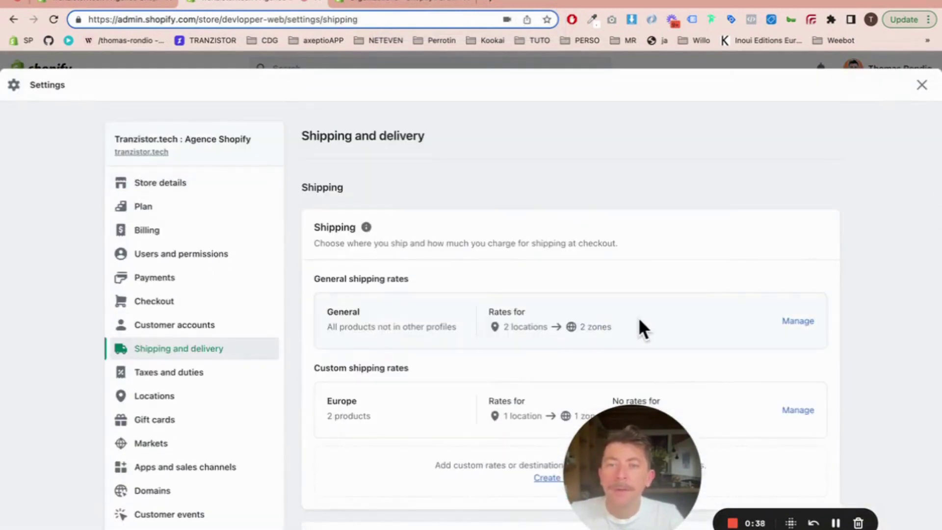
{"action": "scroll", "coordinate": [640, 328], "scroll_direction": "down", "scroll_amount": 10}
{"action": "scroll", "coordinate": [640, 322], "scroll_direction": "up", "scroll_amount": 10}
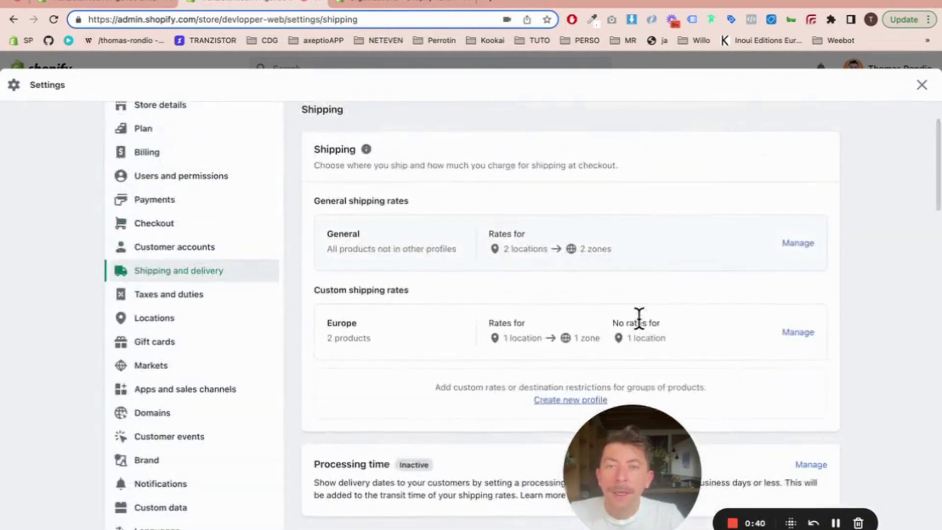
{"action": "scroll", "coordinate": [640, 322], "scroll_direction": "down", "scroll_amount": 3}
{"action": "scroll", "coordinate": [638, 328], "scroll_direction": "down", "scroll_amount": 8}
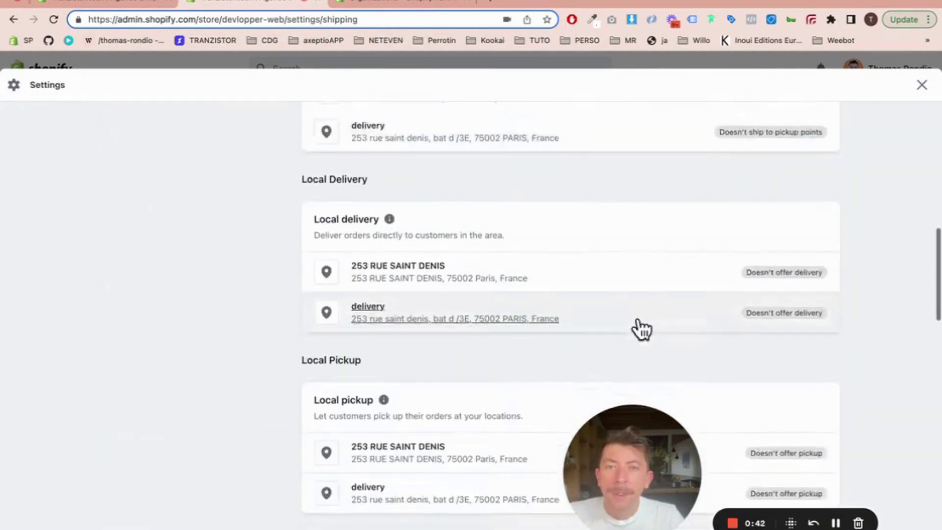
{"action": "scroll", "coordinate": [618, 319], "scroll_direction": "up", "scroll_amount": 5}
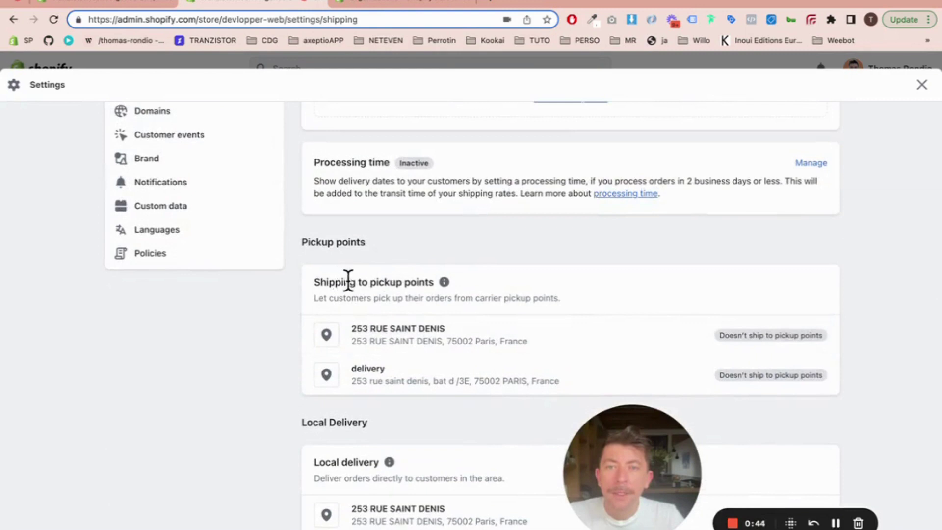
{"action": "mouse_move", "coordinate": [441, 286]}
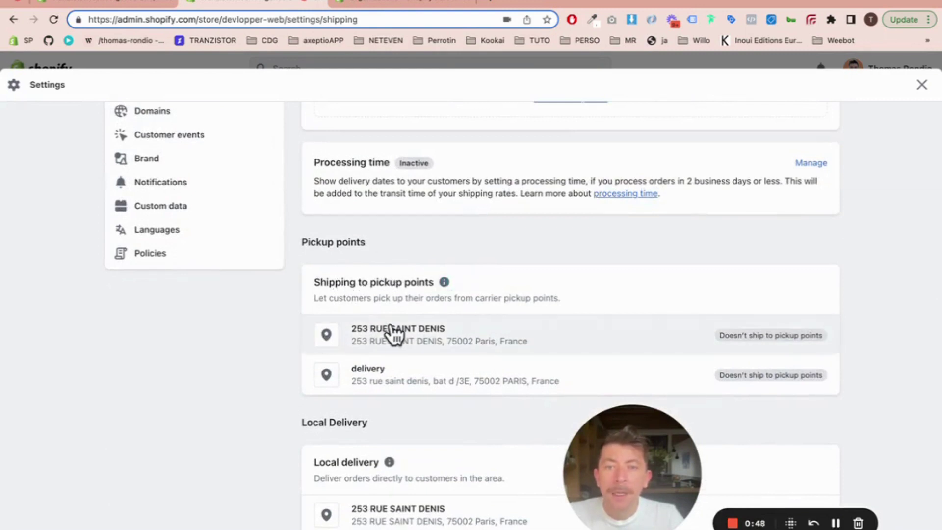
{"action": "scroll", "coordinate": [392, 334], "scroll_direction": "down", "scroll_amount": 2}
{"action": "left_click", "coordinate": [416, 261]}
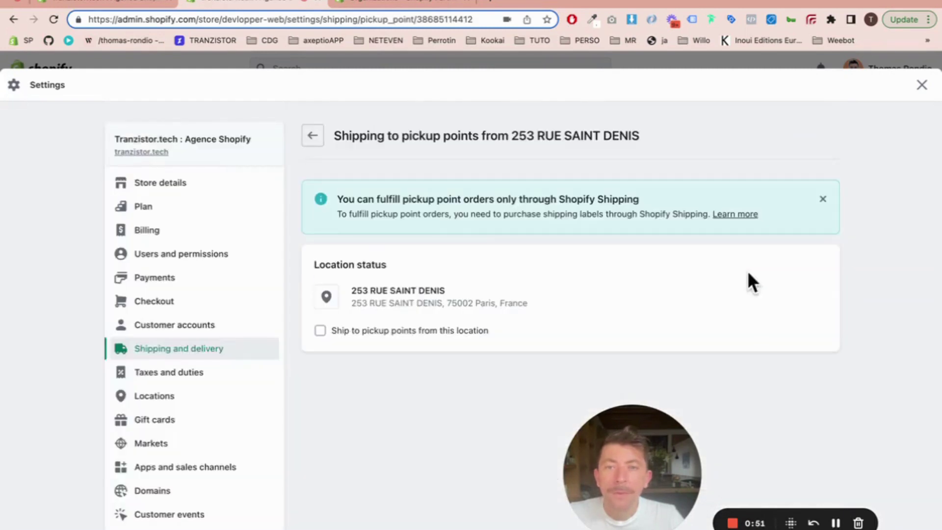
{"action": "scroll", "coordinate": [558, 294], "scroll_direction": "down", "scroll_amount": 3}
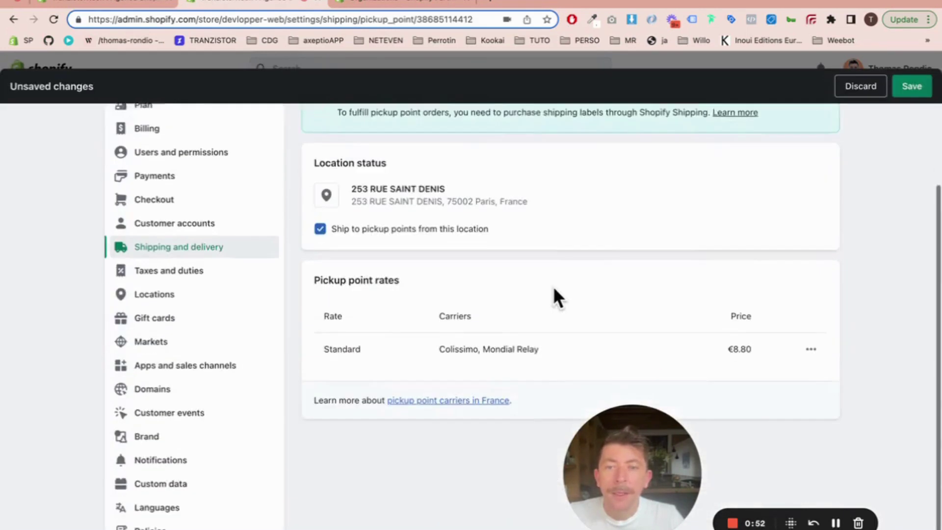
{"action": "left_click", "coordinate": [811, 343]}
{"action": "left_click", "coordinate": [795, 371]}
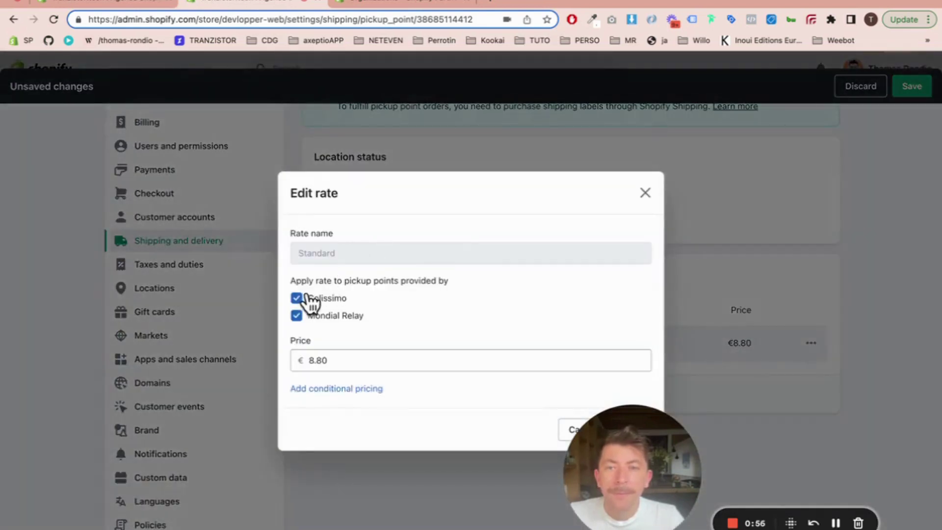
Step: Change the Standard Colissimo/Mondial Relay rate price from €8.80 to €3.00, then reopen it
{"action": "left_click", "coordinate": [337, 360]}
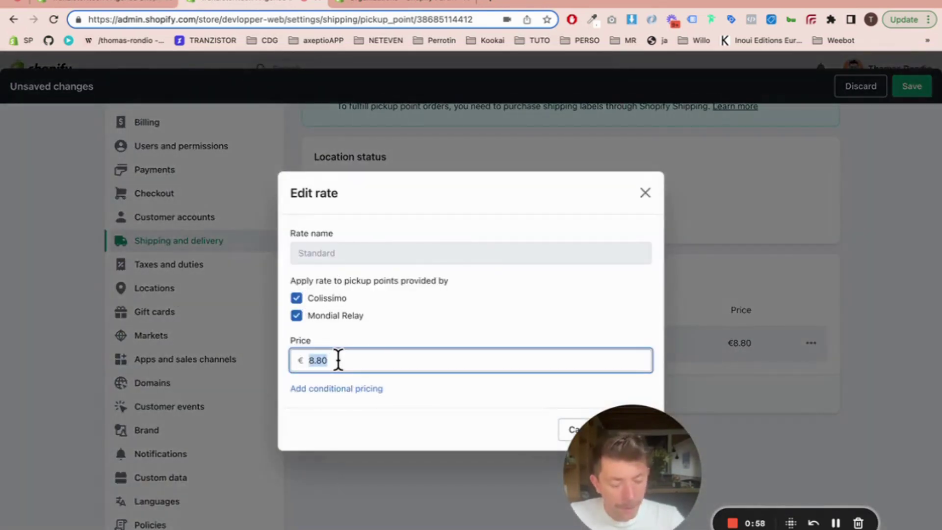
{"action": "type", "text": "3"}
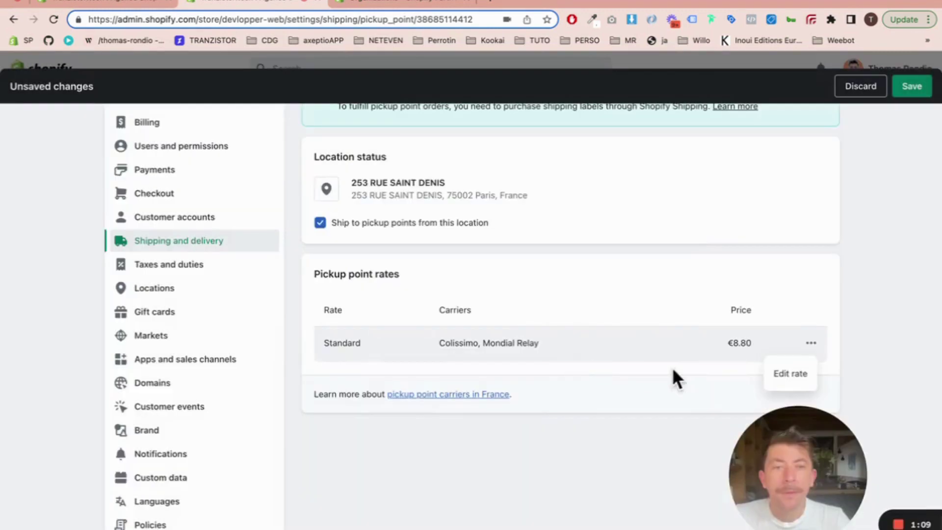
{"action": "left_click", "coordinate": [777, 372]}
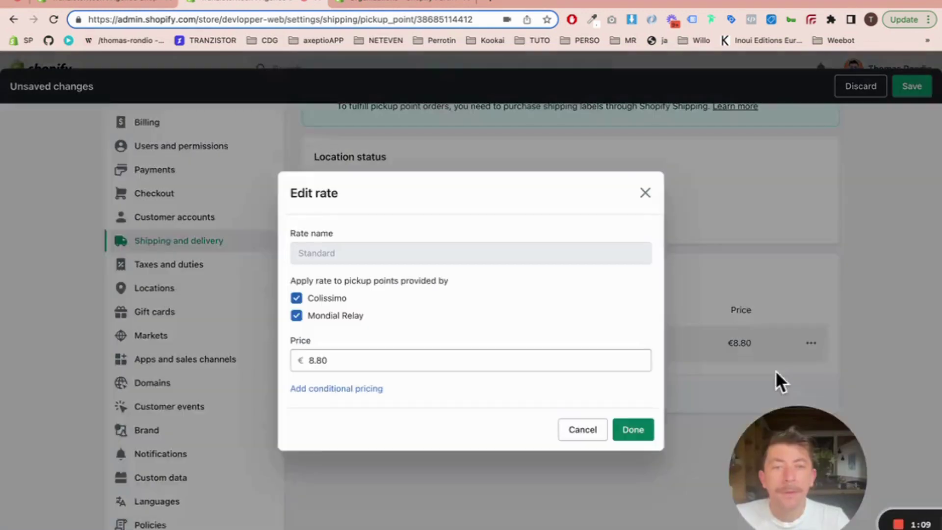
{"action": "left_click", "coordinate": [417, 370]}
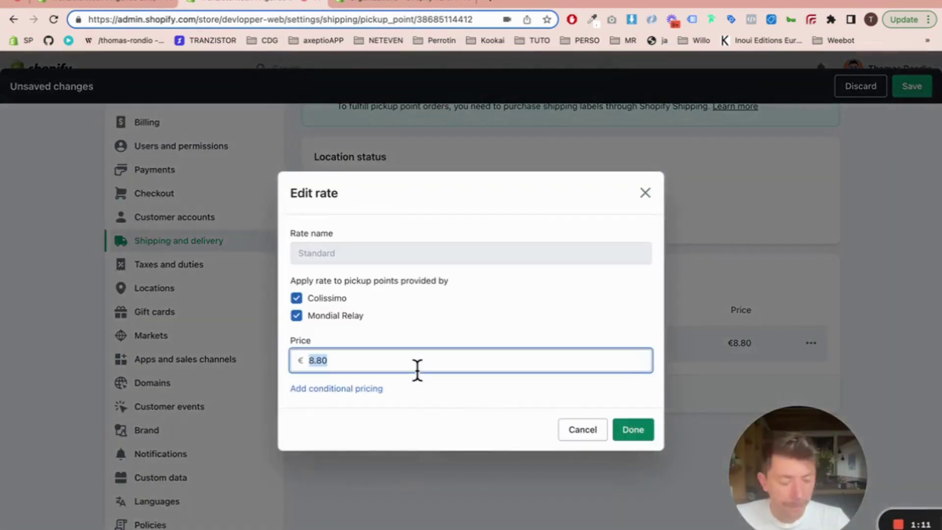
{"action": "type", "text": "3.00"}
{"action": "left_click", "coordinate": [631, 431]}
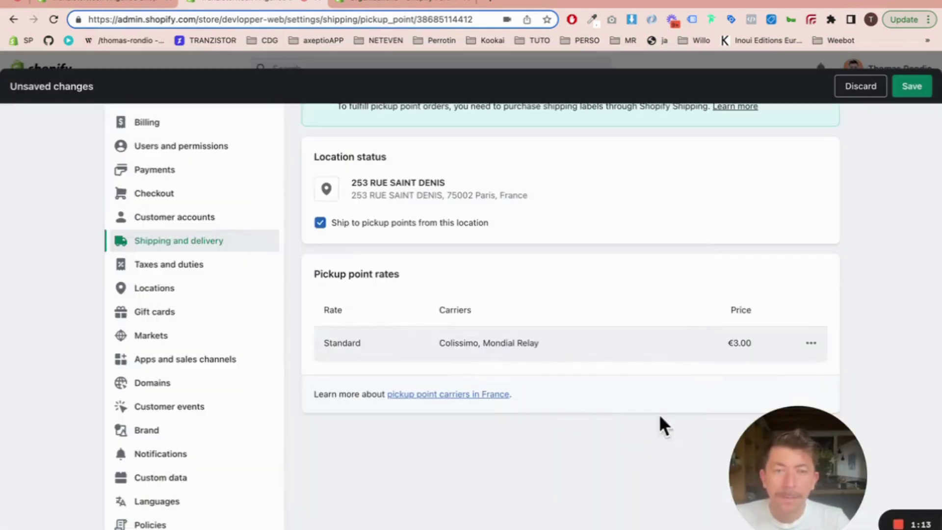
{"action": "left_click", "coordinate": [811, 342]}
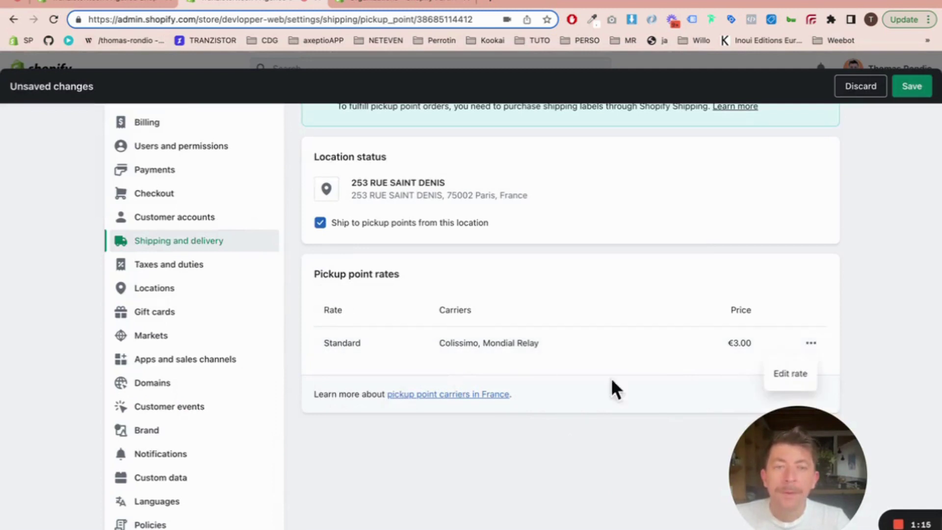
{"action": "left_click", "coordinate": [791, 376]}
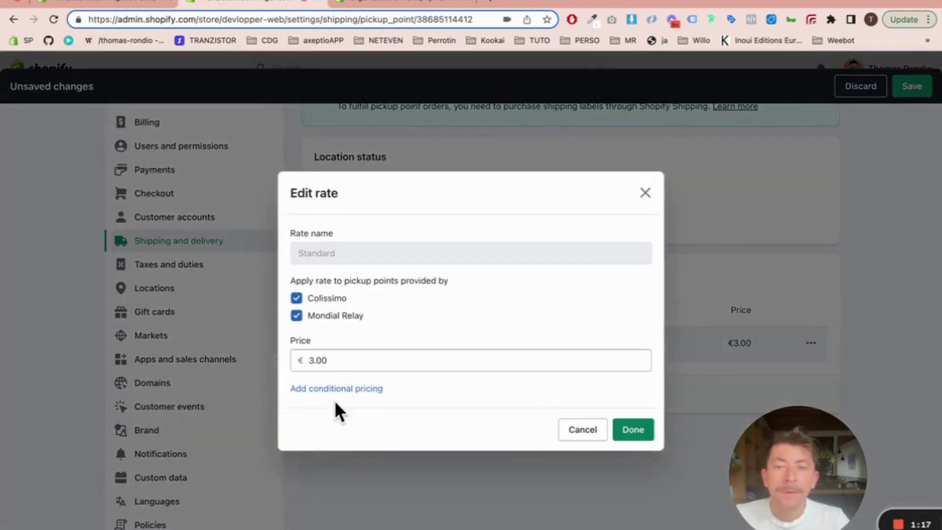
Step: Add order-price conditional pricing with an €80.00 order threshold to the Standard rate
{"action": "left_click", "coordinate": [334, 389]}
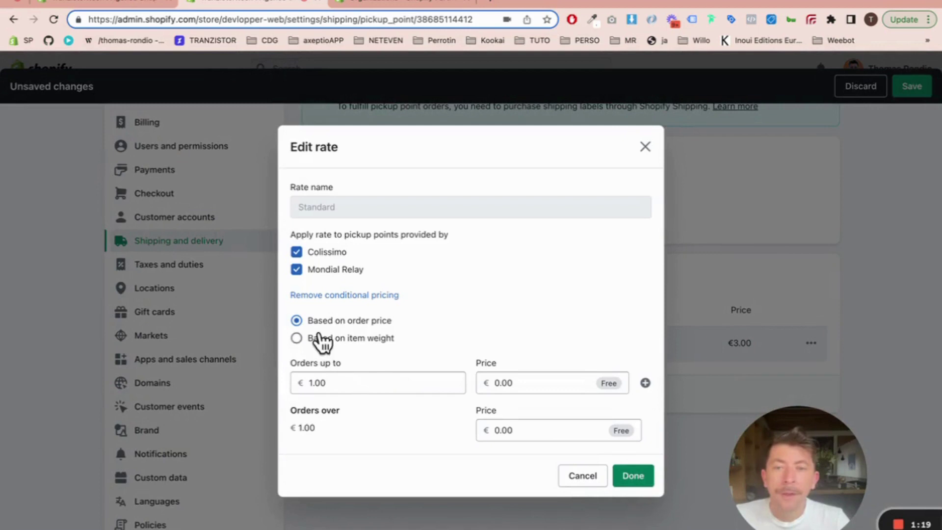
{"action": "left_click", "coordinate": [358, 388]}
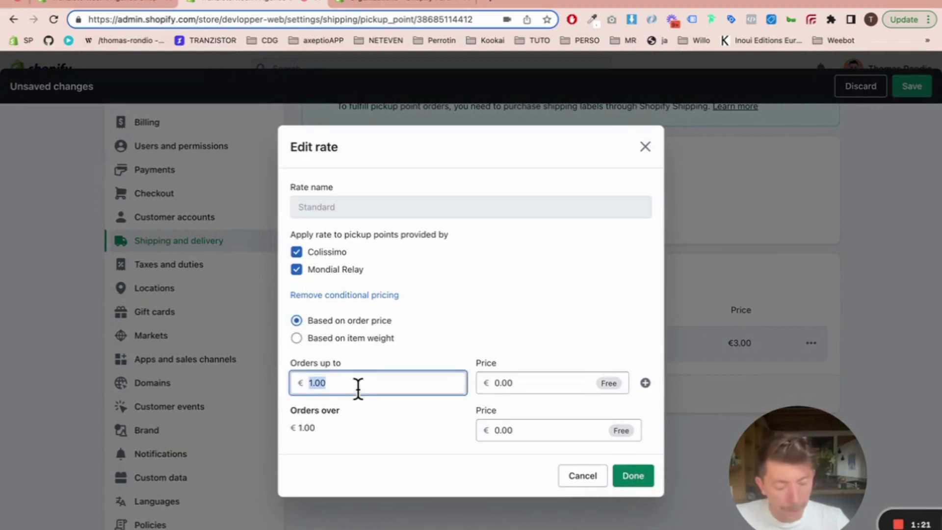
{"action": "type", "text": "80"}
{"action": "left_click", "coordinate": [415, 420]}
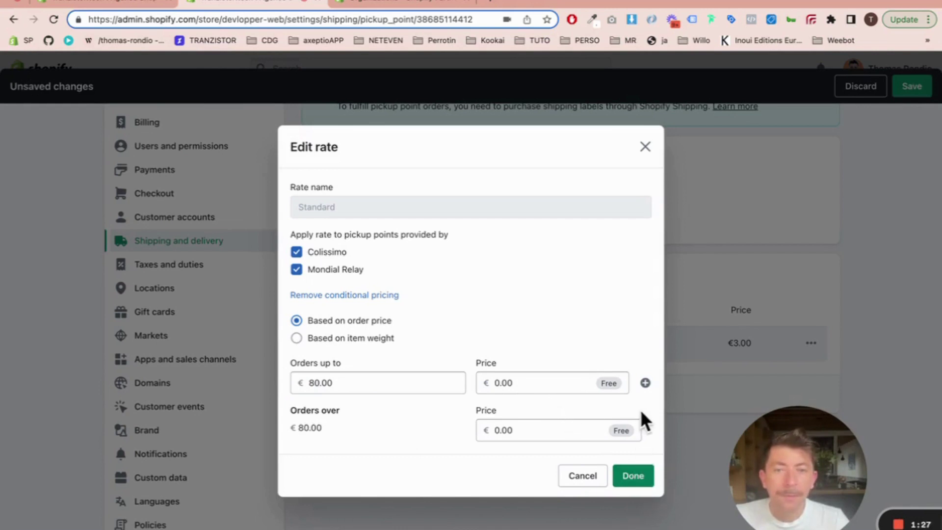
Step: Add a €3.00 order-price tier, apply the conditional pricing and save the rate
{"action": "left_click", "coordinate": [646, 384]}
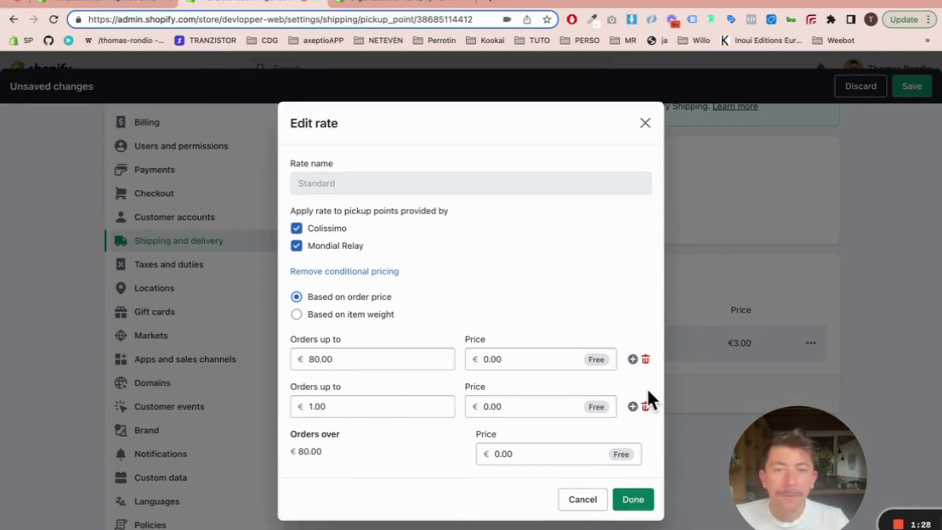
{"action": "left_click", "coordinate": [345, 406]}
{"action": "left_click", "coordinate": [499, 407]}
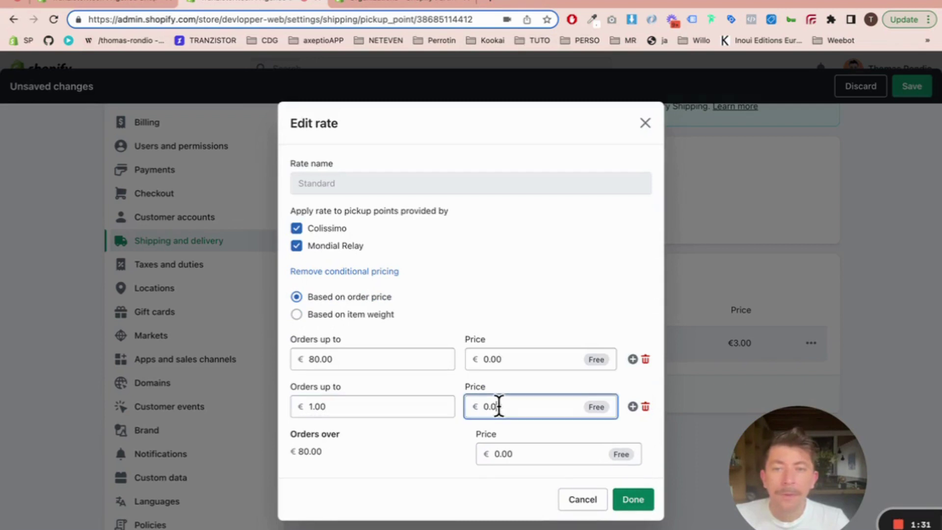
{"action": "type", "text": "3"}
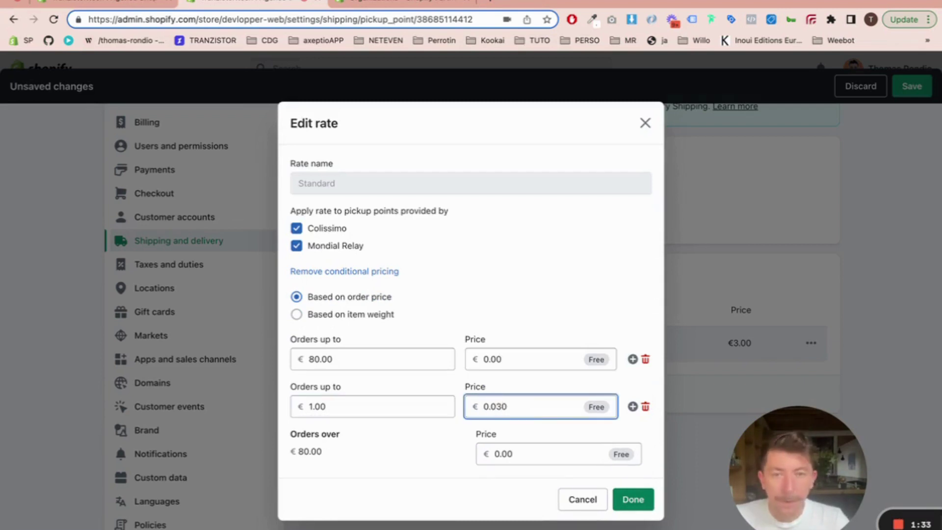
{"action": "left_click_drag", "start_coordinate": [495, 406], "coordinate": [485, 407]}
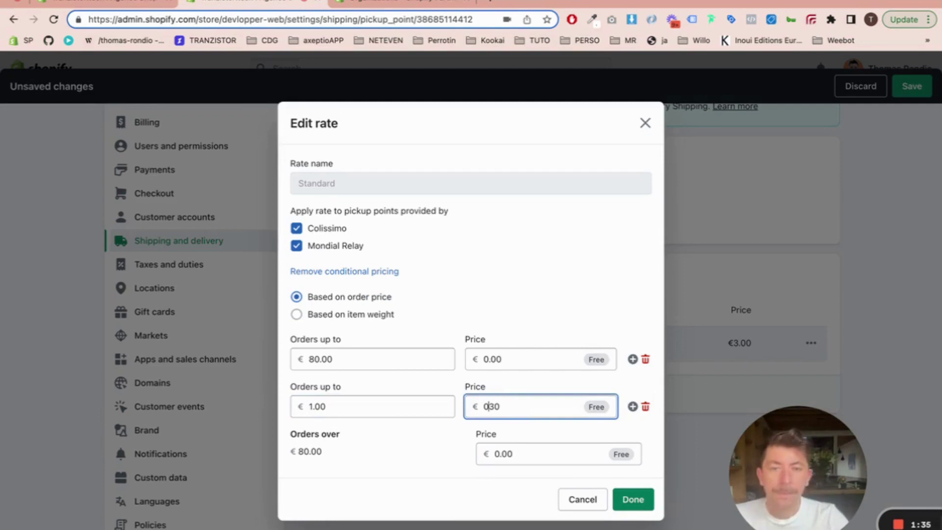
{"action": "key", "text": "BackSpace"}
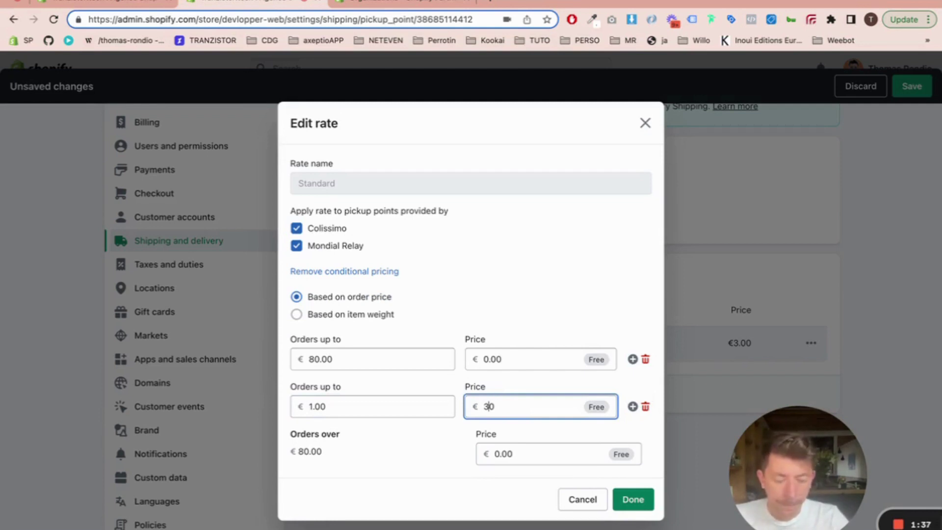
{"action": "key", "text": "Delete"}
{"action": "left_click", "coordinate": [565, 318]}
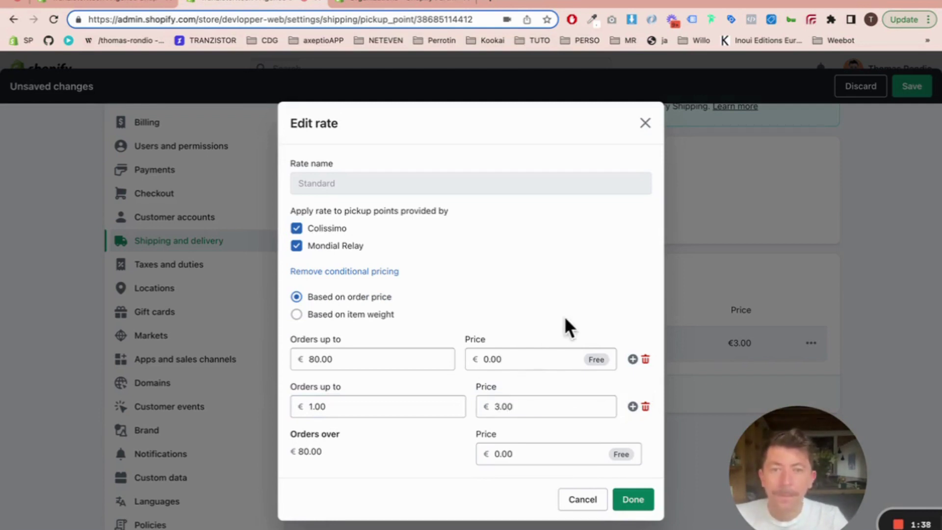
{"action": "left_click", "coordinate": [632, 499]}
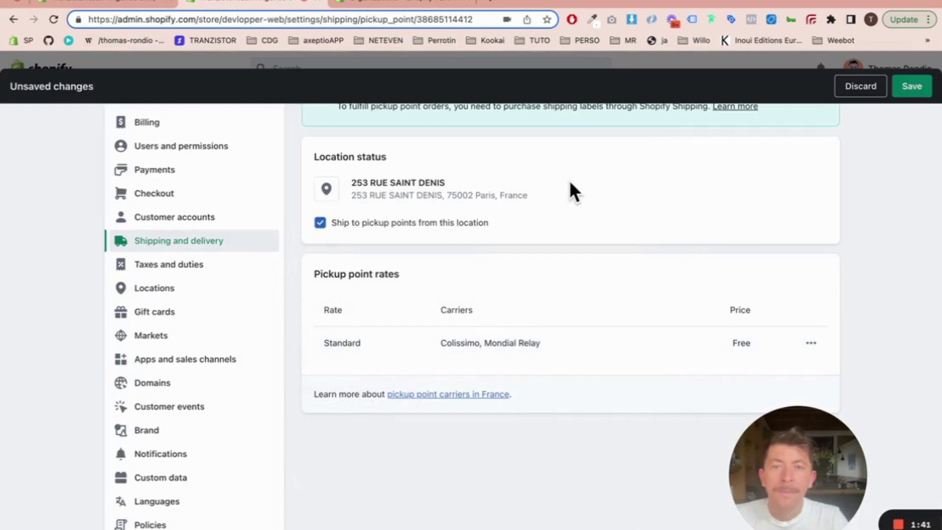
{"action": "left_click", "coordinate": [911, 87]}
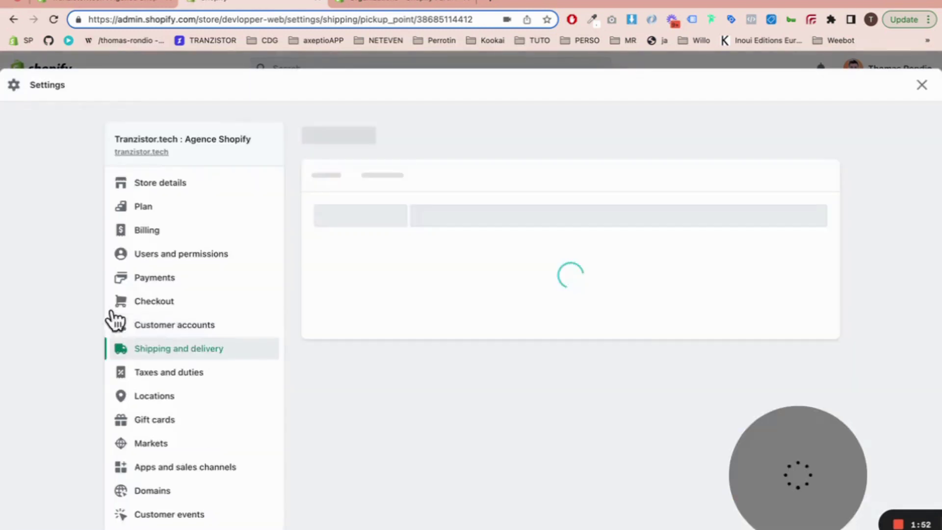
Step: Go back to Shipping and delivery and open the Processing time settings via Manage
{"action": "scroll", "coordinate": [461, 358], "scroll_direction": "down", "scroll_amount": 3}
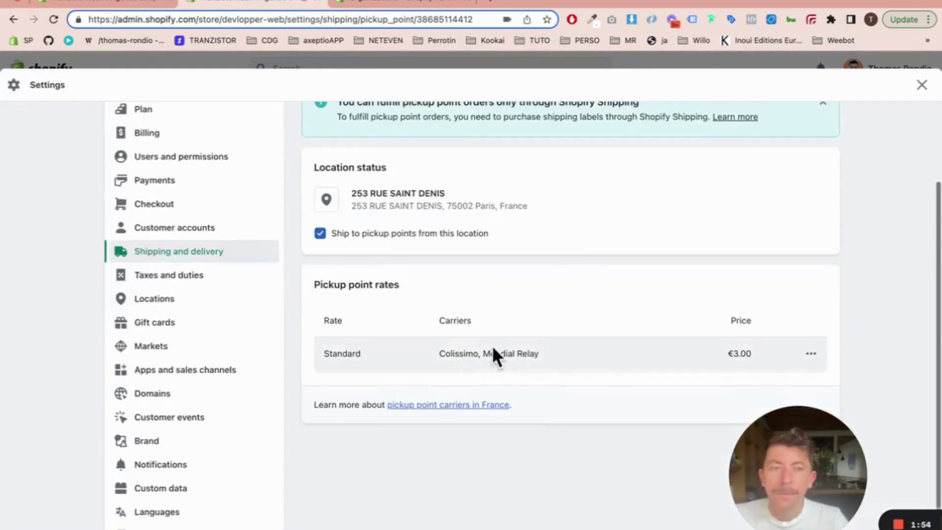
{"action": "scroll", "coordinate": [501, 346], "scroll_direction": "up", "scroll_amount": 3}
{"action": "left_click", "coordinate": [312, 133]}
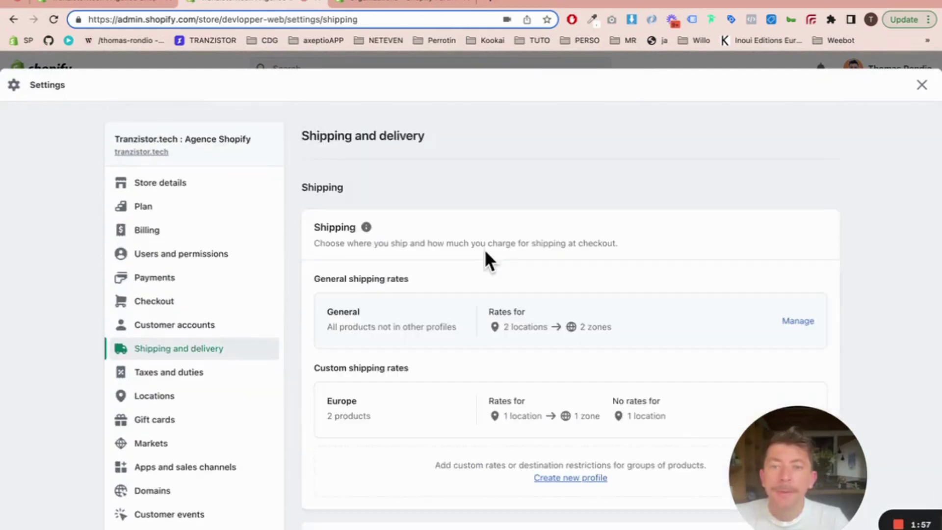
{"action": "scroll", "coordinate": [484, 250], "scroll_direction": "down", "scroll_amount": 5}
{"action": "scroll", "coordinate": [484, 249], "scroll_direction": "down", "scroll_amount": 5}
{"action": "scroll", "coordinate": [484, 249], "scroll_direction": "up", "scroll_amount": 15}
{"action": "scroll", "coordinate": [484, 249], "scroll_direction": "down", "scroll_amount": 15}
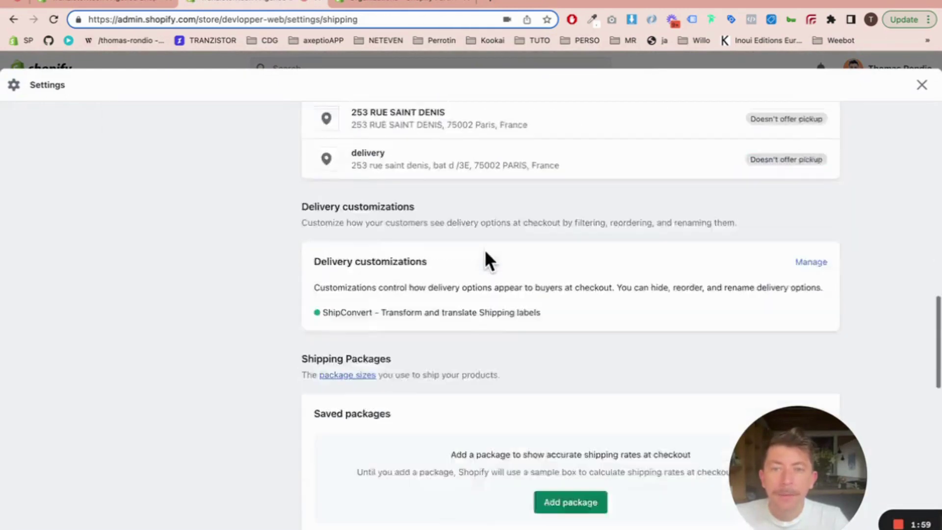
{"action": "scroll", "coordinate": [484, 249], "scroll_direction": "up", "scroll_amount": 4}
{"action": "scroll", "coordinate": [484, 249], "scroll_direction": "up", "scroll_amount": 10}
{"action": "scroll", "coordinate": [400, 351], "scroll_direction": "down", "scroll_amount": 1}
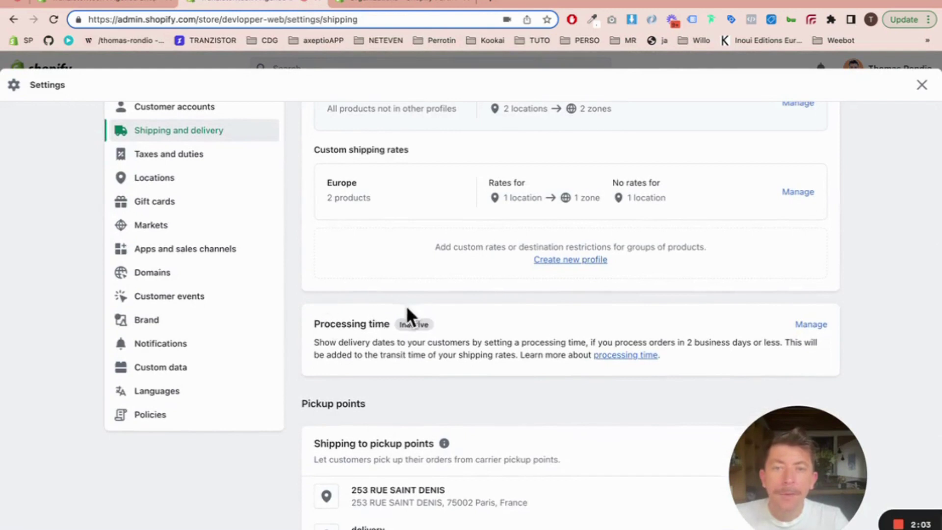
{"action": "left_click", "coordinate": [810, 324]}
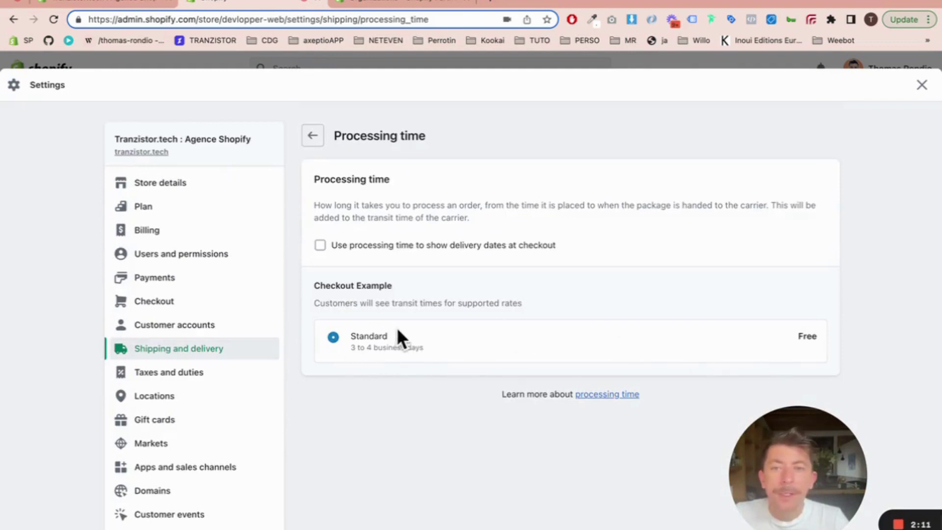
Step: Enable processing time with Same business day for checkout delivery dates and save
{"action": "left_click", "coordinate": [320, 245]}
{"action": "left_click", "coordinate": [397, 291]}
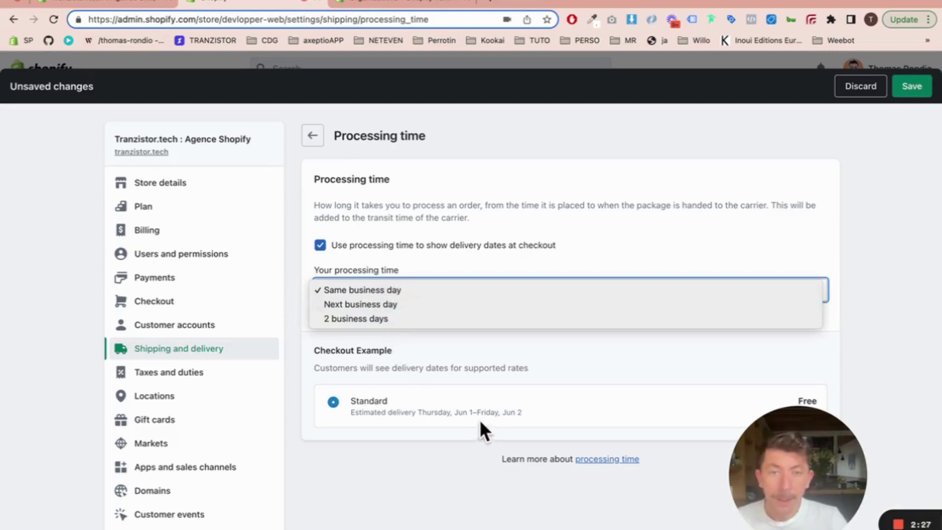
{"action": "left_click", "coordinate": [464, 378]}
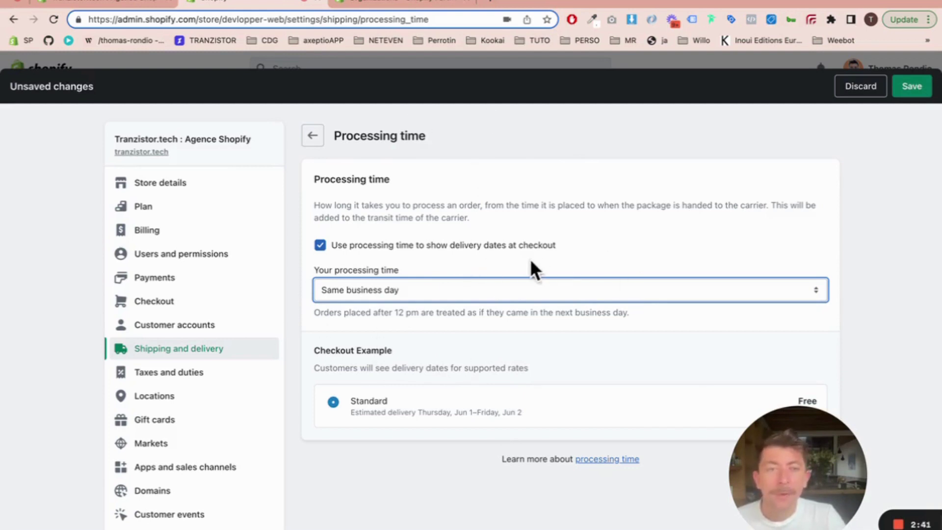
{"action": "left_click", "coordinate": [904, 93]}
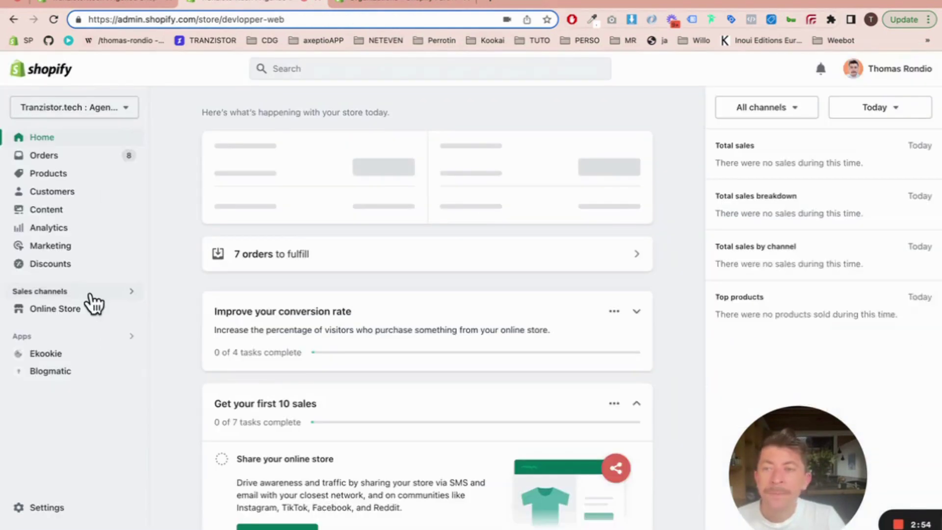
Step: Open the online store in a new tab and load the ShipConvert & Translate Tshirt product page
{"action": "left_click", "coordinate": [129, 312]}
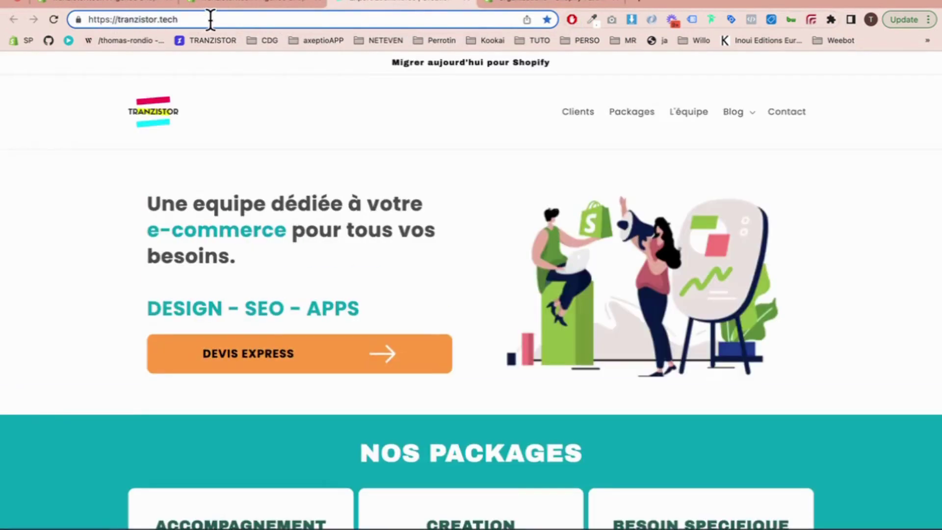
{"action": "left_click", "coordinate": [211, 20]}
{"action": "type", "text": "p"}
{"action": "key", "text": "Return"}
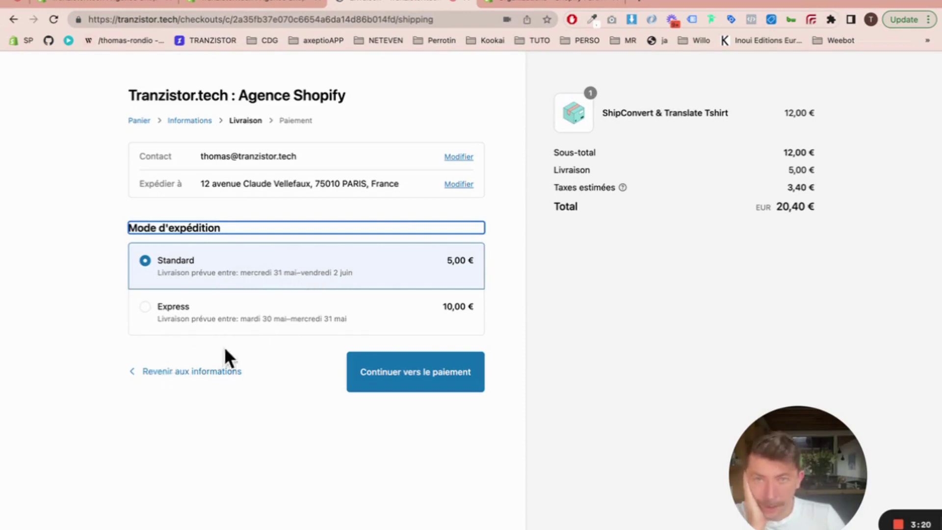
Step: Edit the shipping information and switch delivery to Expédier au point relais
{"action": "left_click", "coordinate": [452, 189]}
{"action": "left_click", "coordinate": [452, 185]}
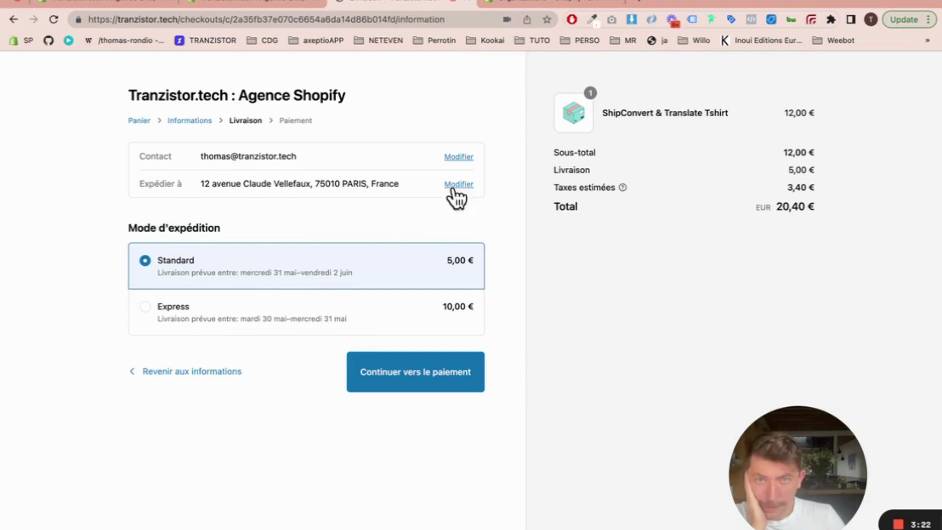
{"action": "scroll", "coordinate": [263, 315], "scroll_direction": "down", "scroll_amount": 1}
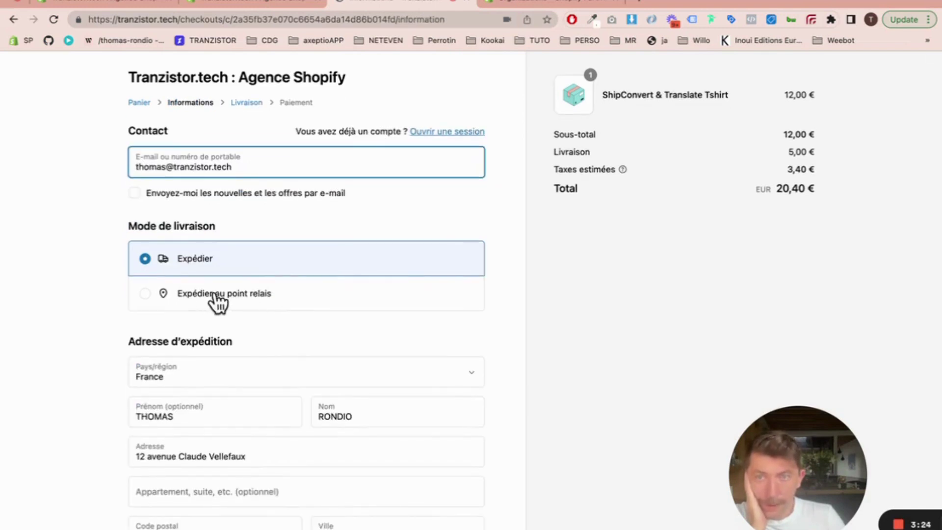
{"action": "left_click", "coordinate": [182, 294]}
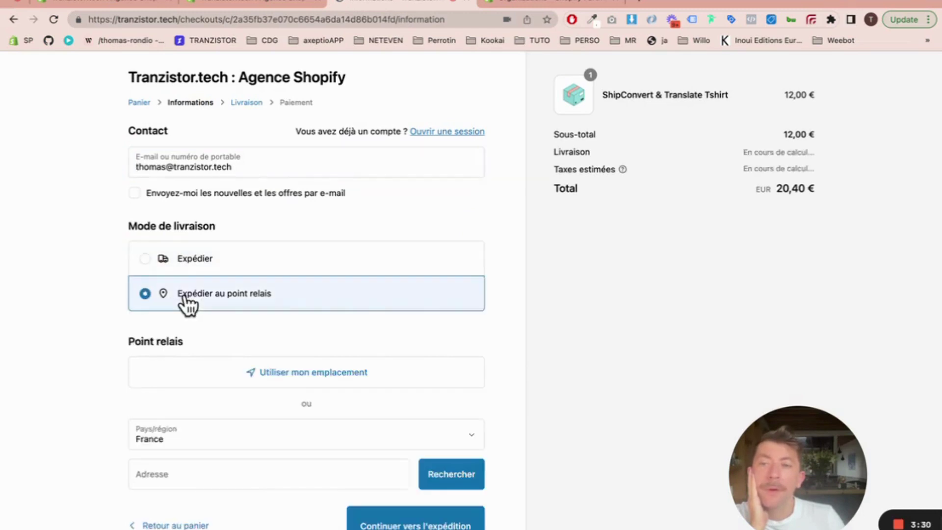
{"action": "scroll", "coordinate": [473, 318], "scroll_direction": "down", "scroll_amount": 1}
{"action": "scroll", "coordinate": [475, 318], "scroll_direction": "down", "scroll_amount": 2}
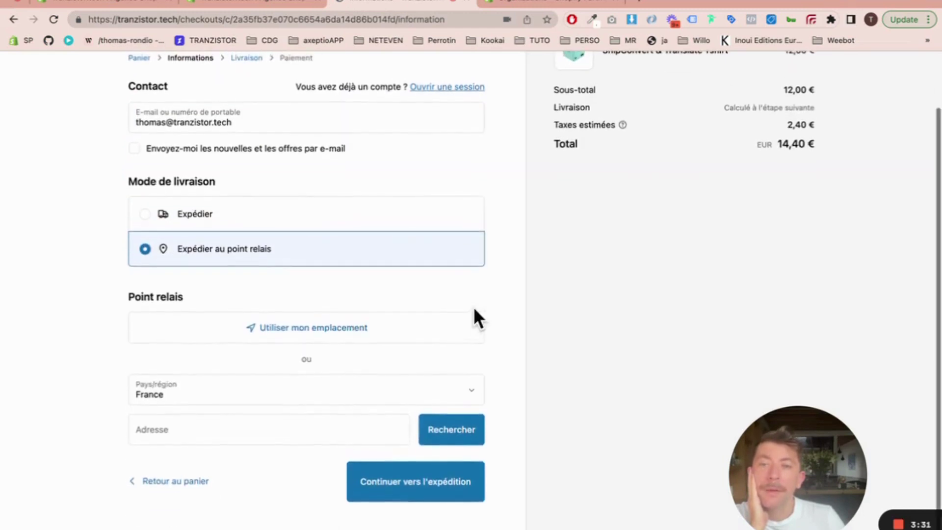
{"action": "left_click", "coordinate": [314, 329]}
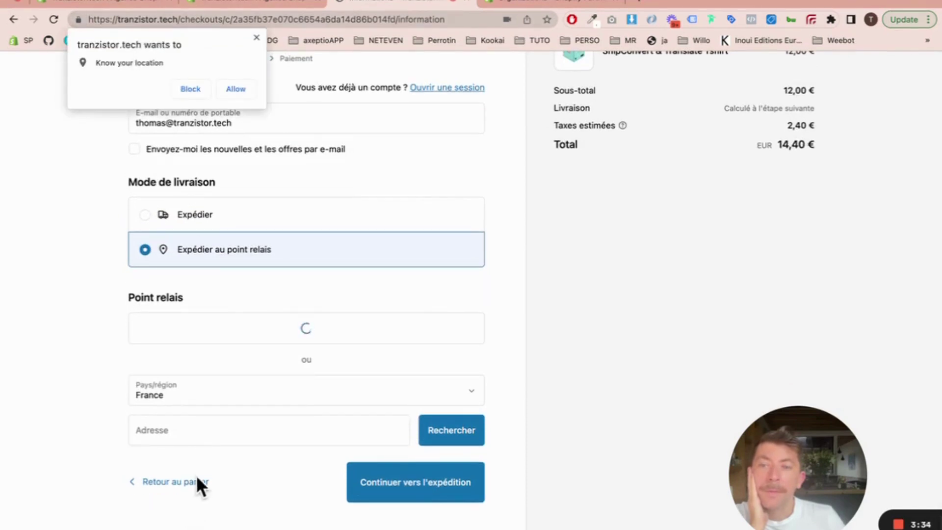
Step: Search for relay points near the customer's street address entered in Adresse
{"action": "left_click", "coordinate": [215, 436]}
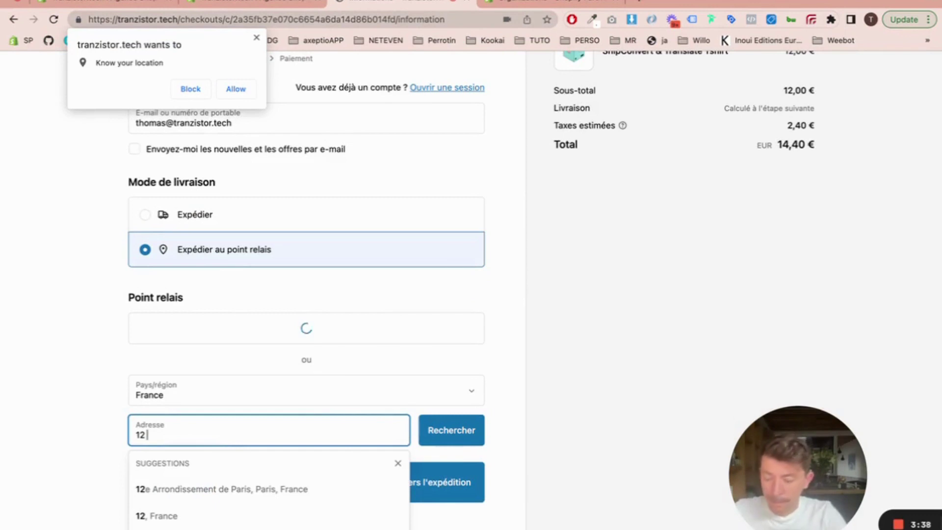
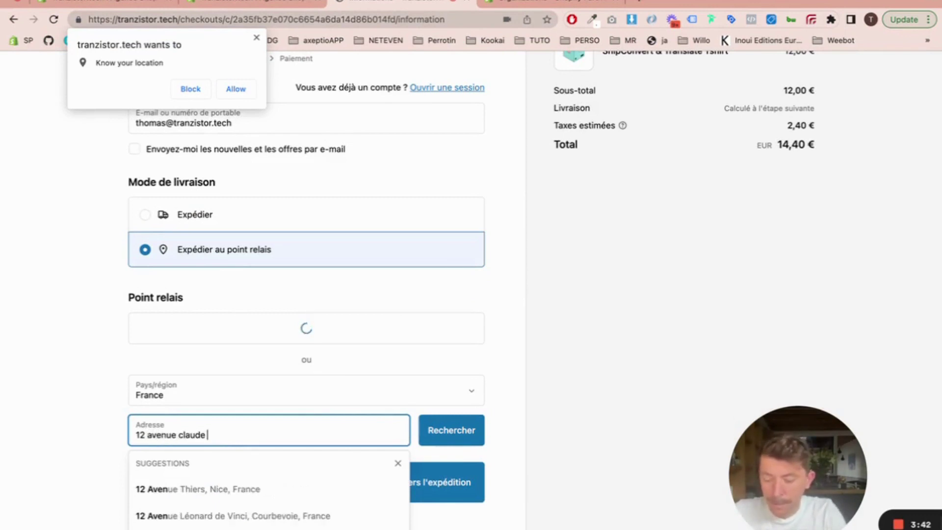
{"action": "left_click", "coordinate": [209, 488]}
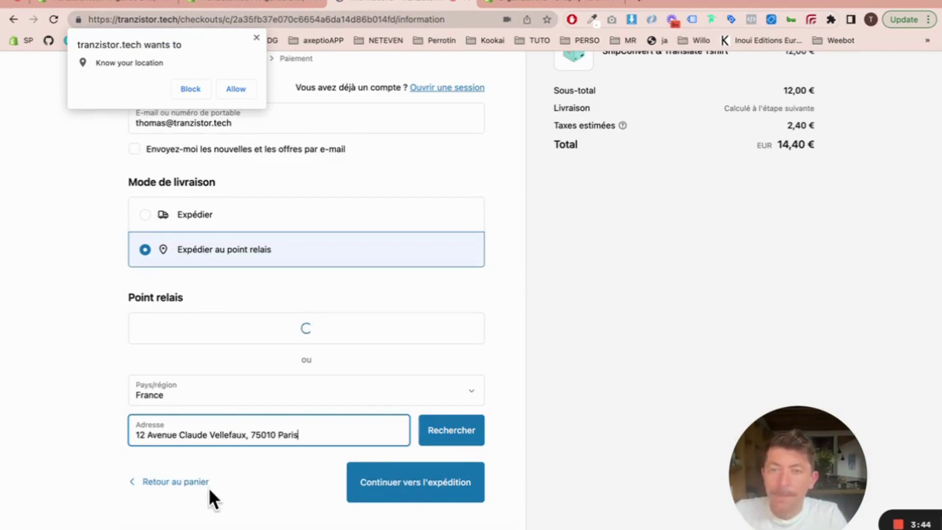
{"action": "left_click", "coordinate": [436, 445]}
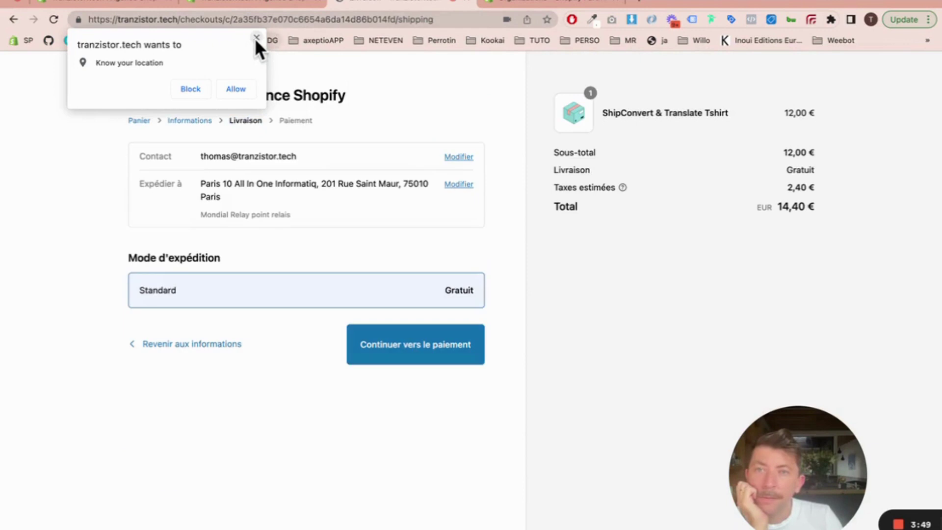
Step: Dismiss the location prompt, return to the information step and pan the relay map toward Ste Marguerite
{"action": "left_click", "coordinate": [256, 37]}
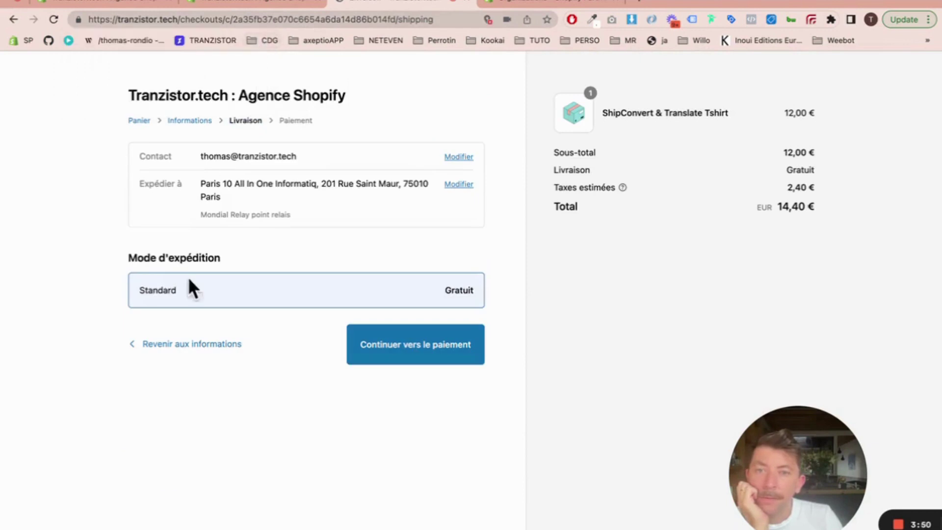
{"action": "left_click", "coordinate": [144, 344]}
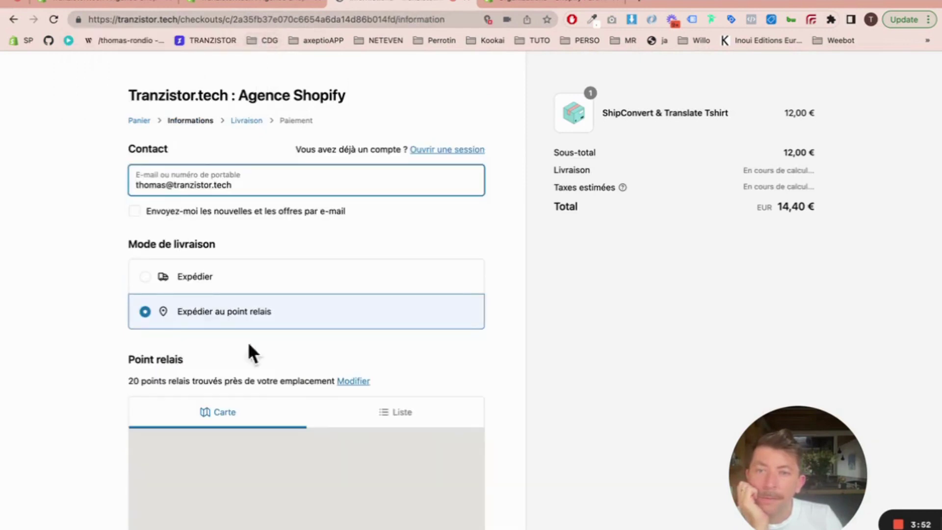
{"action": "scroll", "coordinate": [535, 343], "scroll_direction": "down", "scroll_amount": 5}
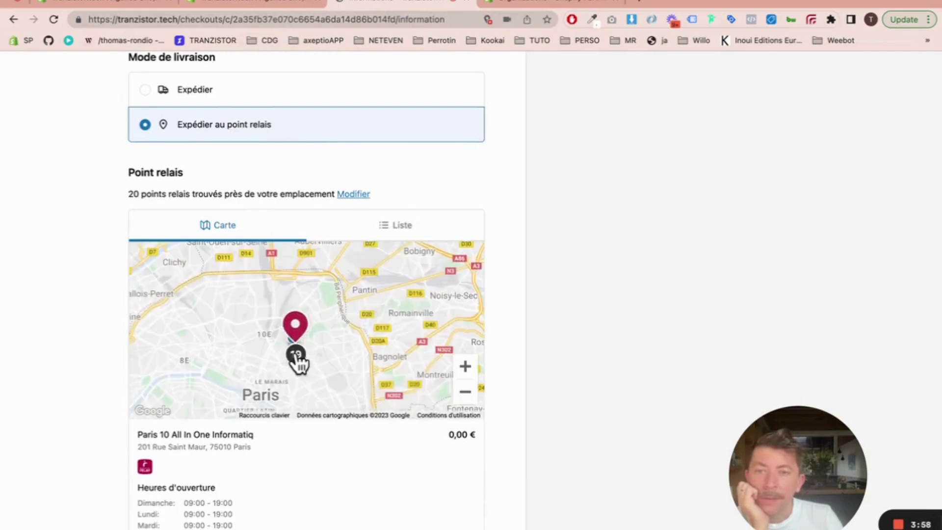
{"action": "scroll", "coordinate": [311, 377], "scroll_direction": "up", "scroll_amount": 5}
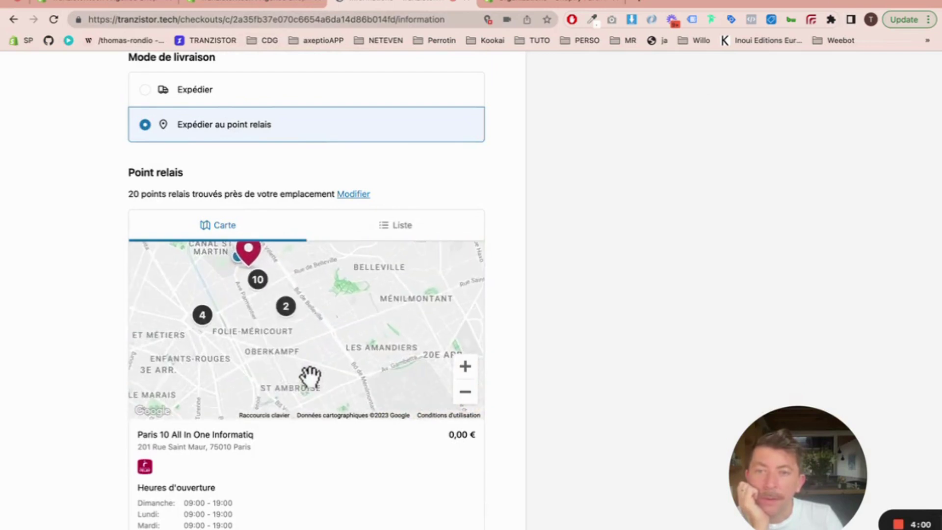
{"action": "scroll", "coordinate": [265, 315], "scroll_direction": "up", "scroll_amount": 3}
{"action": "left_click_drag", "start_coordinate": [305, 357], "coordinate": [267, 295]}
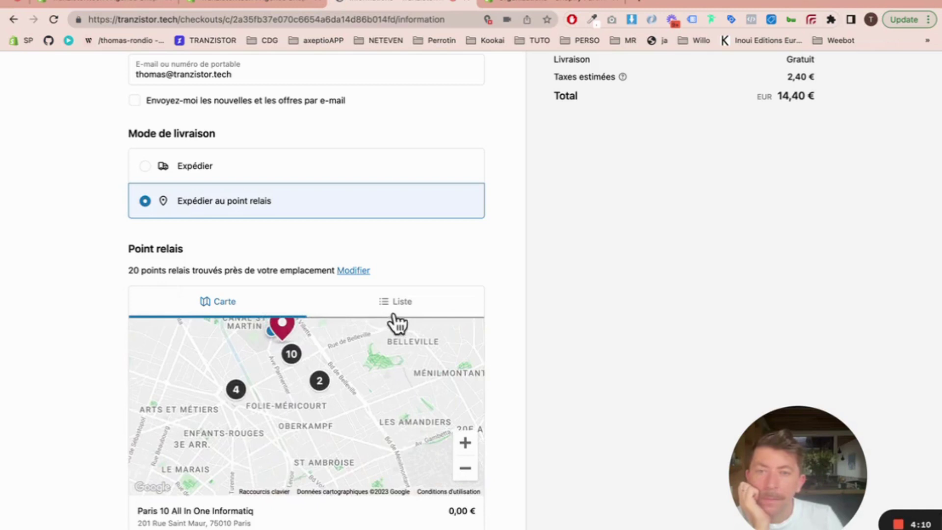
Step: Select the Ps Repair relay point from the list view
{"action": "left_click", "coordinate": [394, 315]}
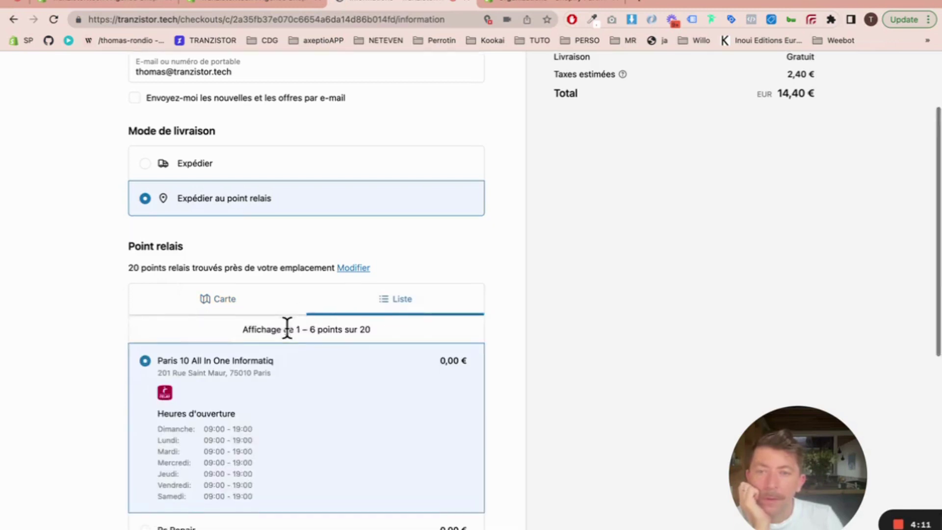
{"action": "scroll", "coordinate": [275, 339], "scroll_direction": "down", "scroll_amount": 3}
{"action": "scroll", "coordinate": [248, 406], "scroll_direction": "down", "scroll_amount": 1}
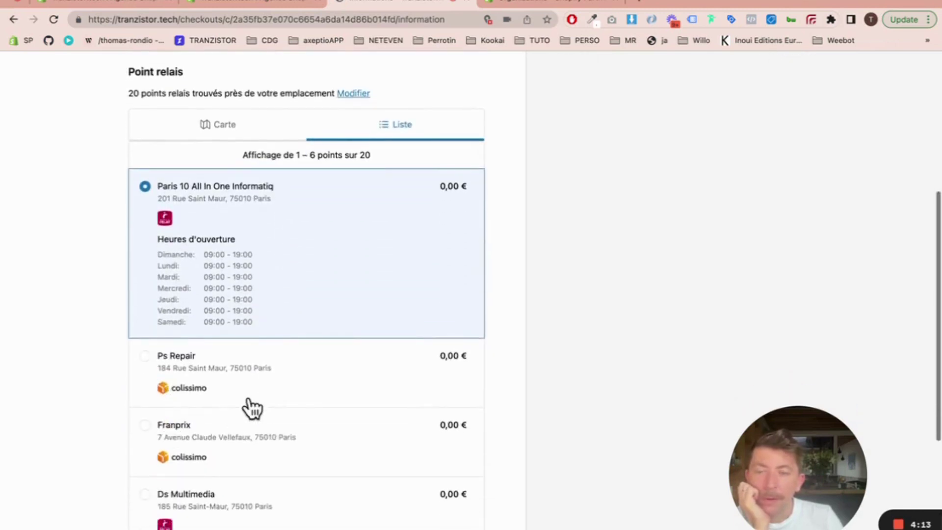
{"action": "left_click", "coordinate": [263, 404]}
{"action": "scroll", "coordinate": [263, 403], "scroll_direction": "down", "scroll_amount": 5}
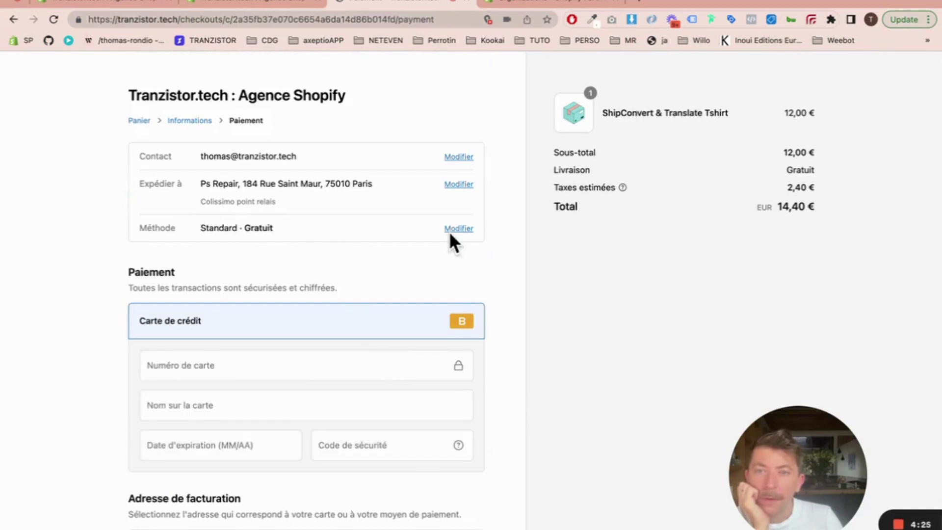
Step: Return from payment to the information step and review the relay map with Ps Repair chosen
{"action": "scroll", "coordinate": [173, 425], "scroll_direction": "down", "scroll_amount": 3}
{"action": "scroll", "coordinate": [175, 425], "scroll_direction": "up", "scroll_amount": 3}
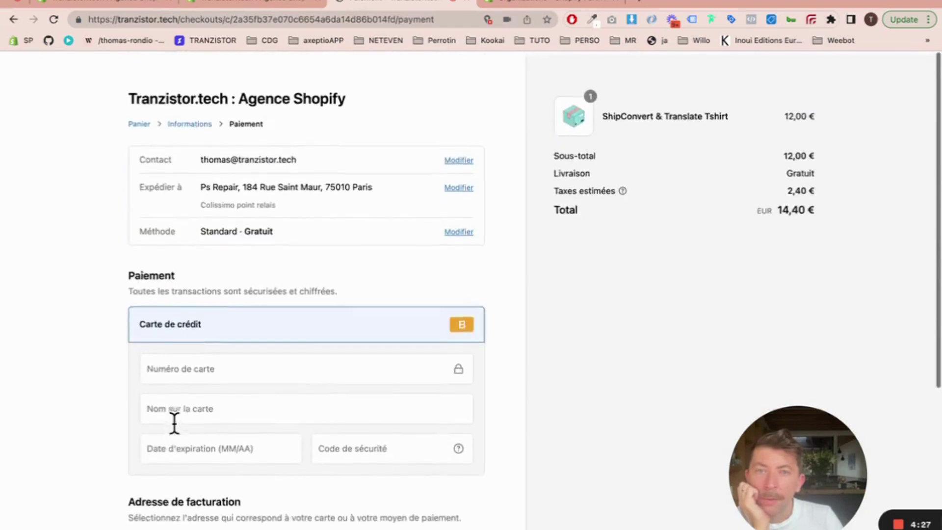
{"action": "left_click", "coordinate": [445, 185]}
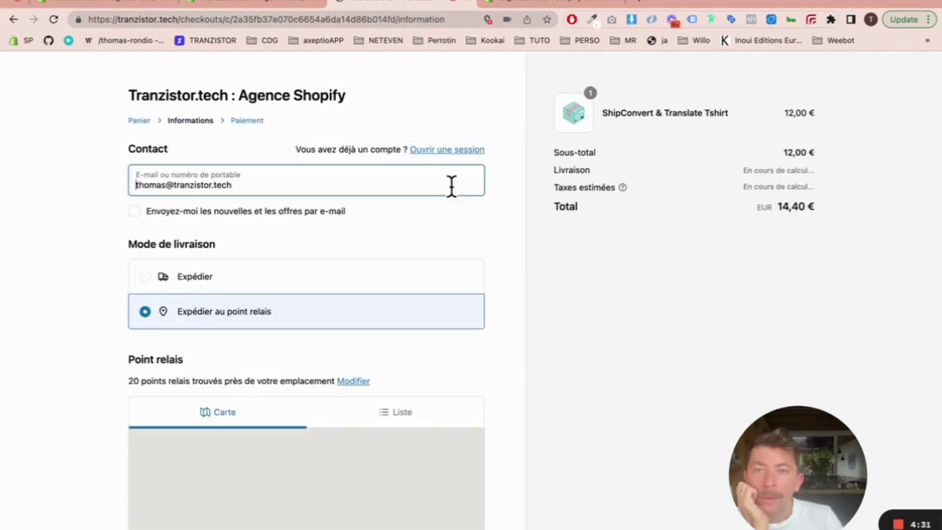
{"action": "scroll", "coordinate": [249, 290], "scroll_direction": "down", "scroll_amount": 5}
{"action": "scroll", "coordinate": [248, 290], "scroll_direction": "down", "scroll_amount": 3}
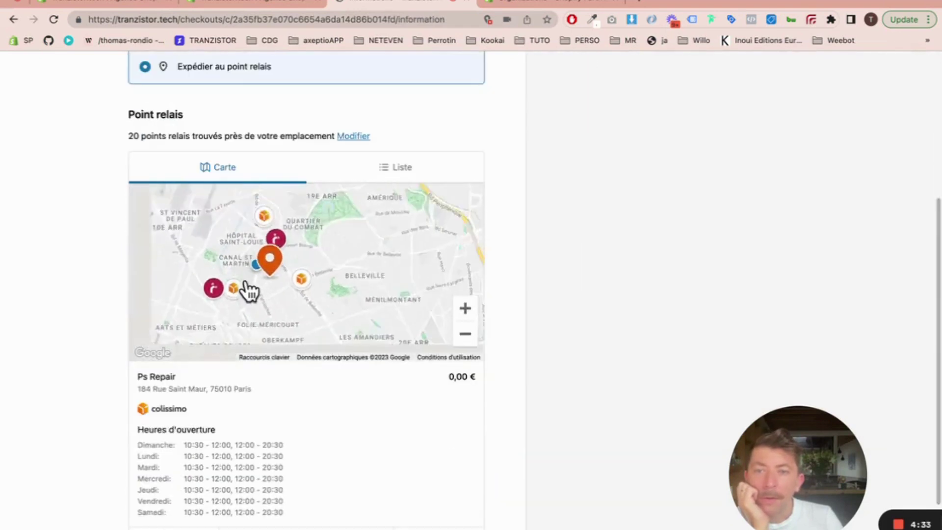
{"action": "scroll", "coordinate": [315, 356], "scroll_direction": "up", "scroll_amount": 5}
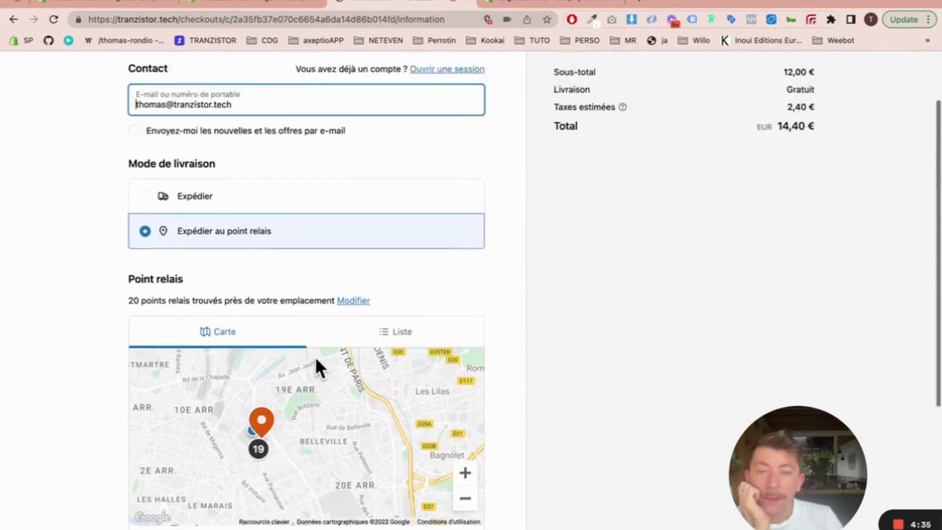